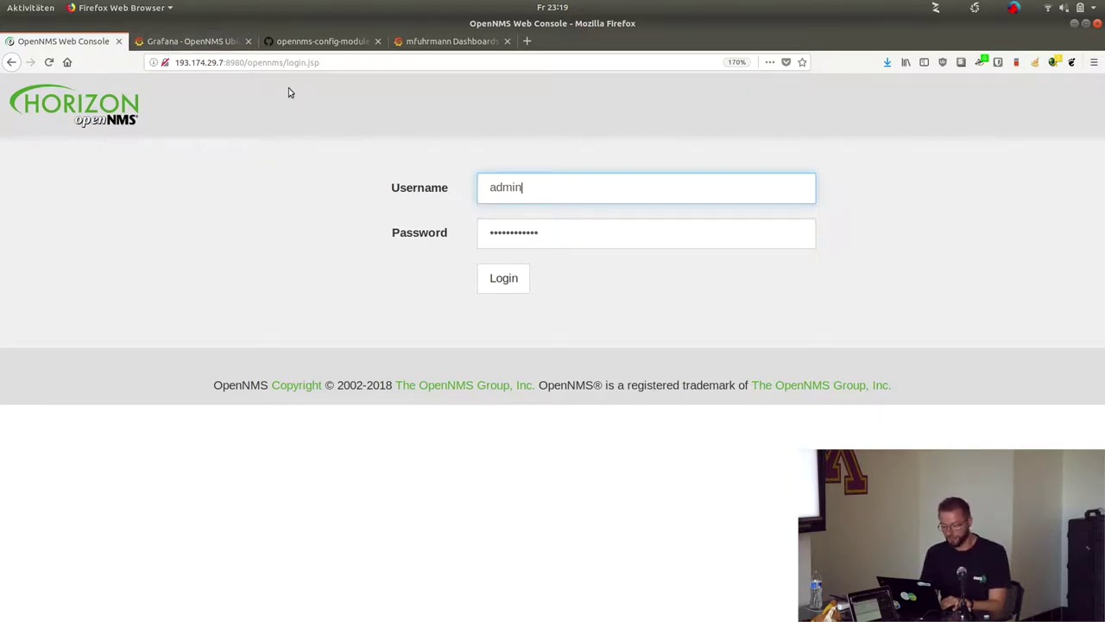
Log in to the OpenNMS Web Console as admin, then go to the GitHub ubiquiti repository tab.
{"action": "left_click", "coordinate": [508, 277]}
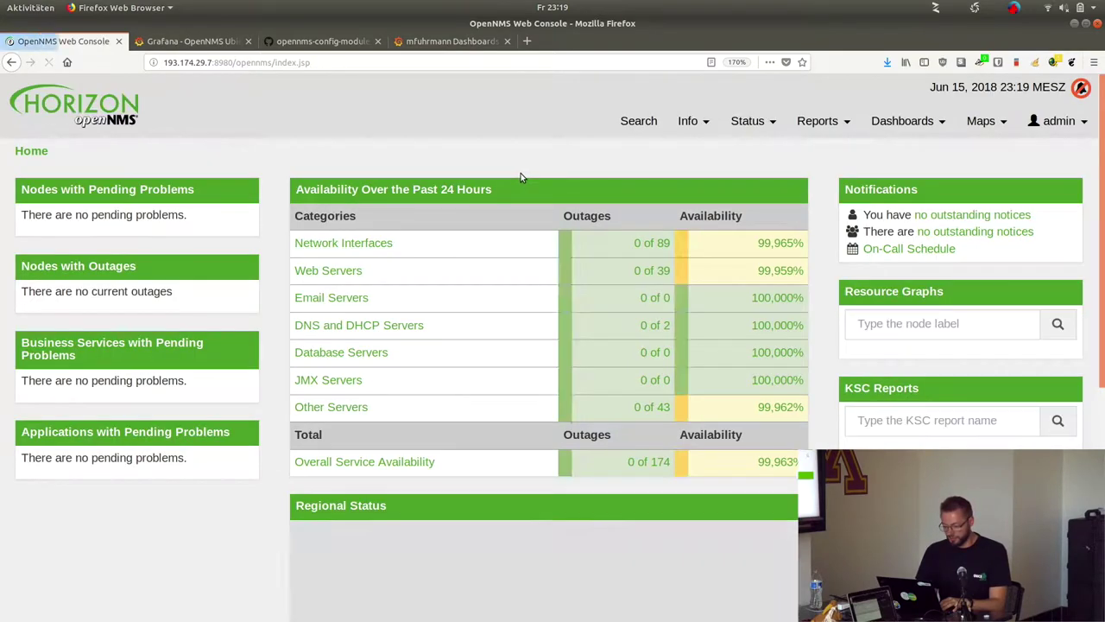
{"action": "left_click", "coordinate": [364, 43]}
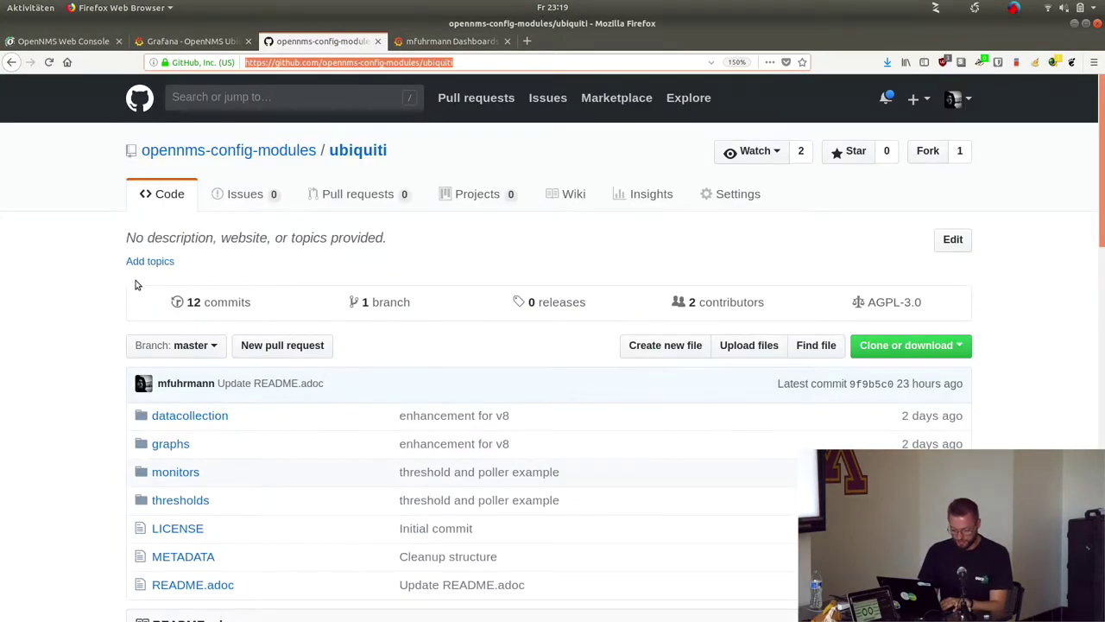
Open datacollection/ubiquiti.xml and read through its resource types and SNMP mibObj groups.
{"action": "scroll", "coordinate": [101, 282], "scroll_direction": "down", "scroll_amount": 2}
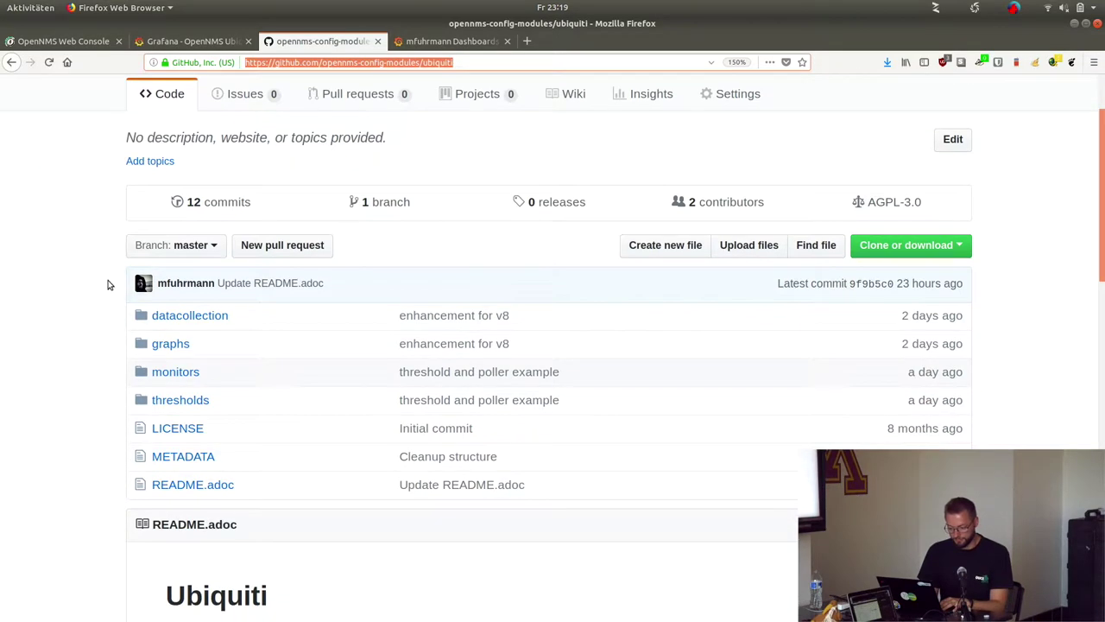
{"action": "left_click", "coordinate": [177, 315]}
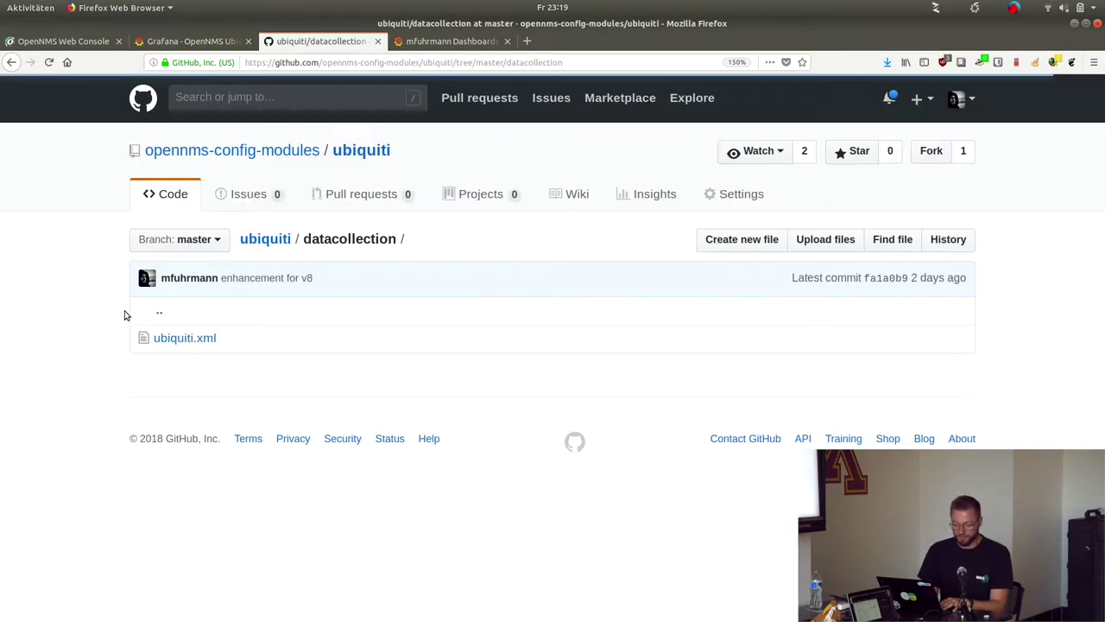
{"action": "left_click", "coordinate": [173, 336]}
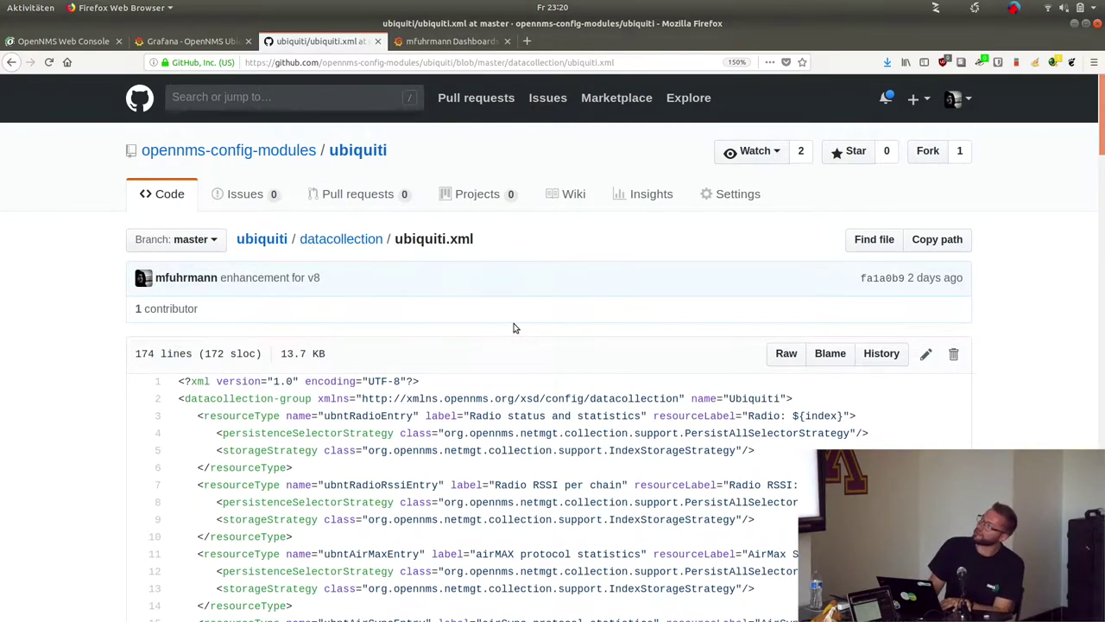
{"action": "scroll", "coordinate": [515, 328], "scroll_direction": "down", "scroll_amount": 5}
{"action": "scroll", "coordinate": [515, 328], "scroll_direction": "down", "scroll_amount": 5}
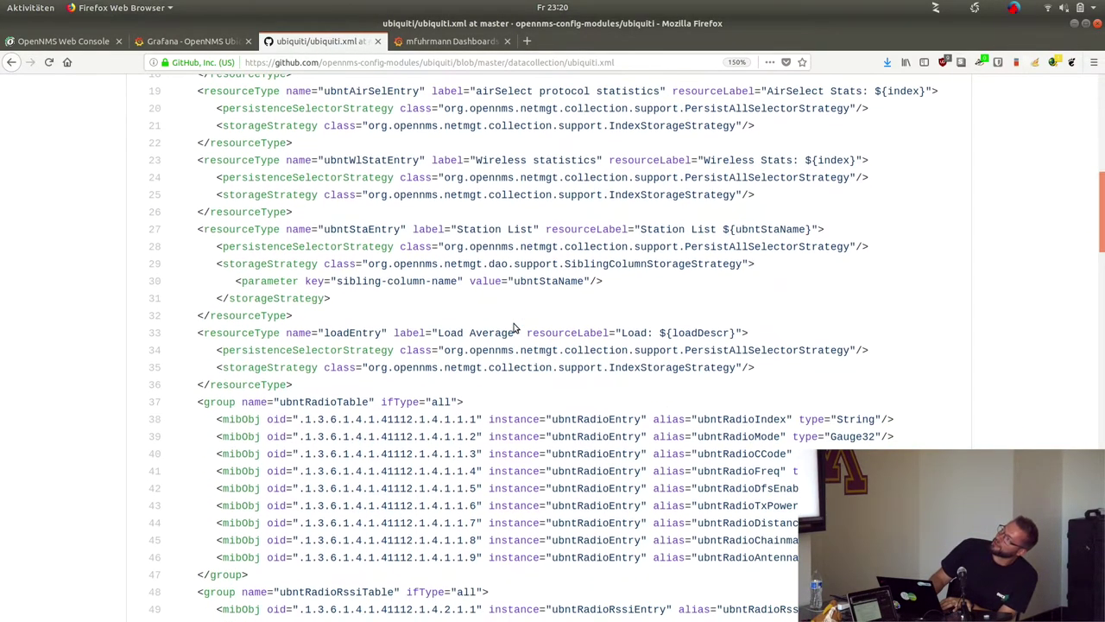
{"action": "scroll", "coordinate": [515, 325], "scroll_direction": "down", "scroll_amount": 3}
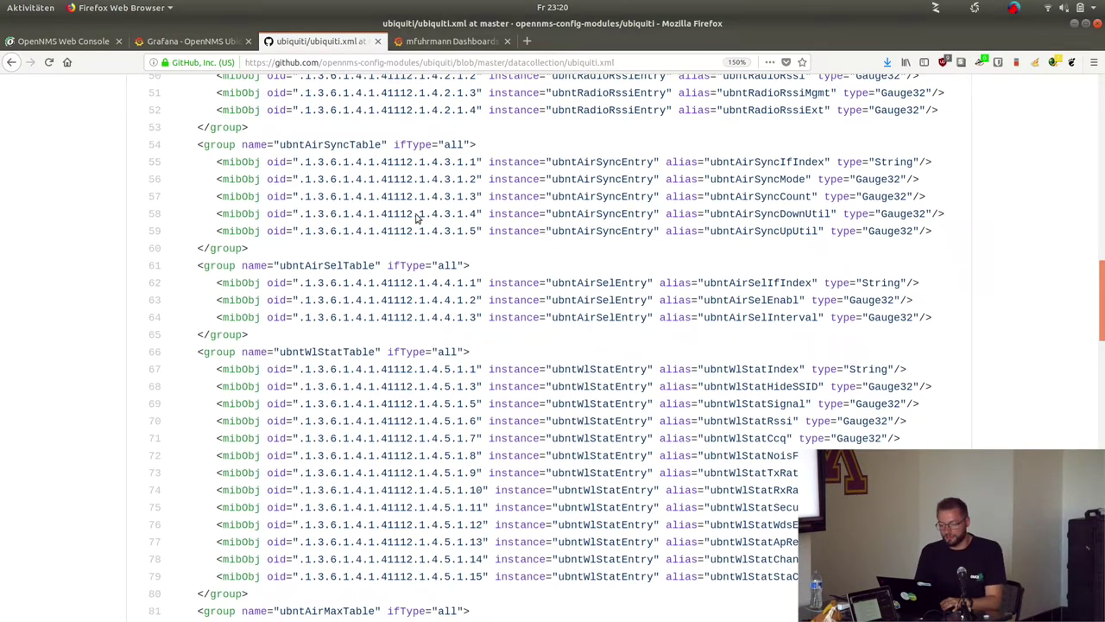
Leave Variables editing for the AirMax dashboard and expand its Info row.
{"action": "left_click", "coordinate": [186, 39]}
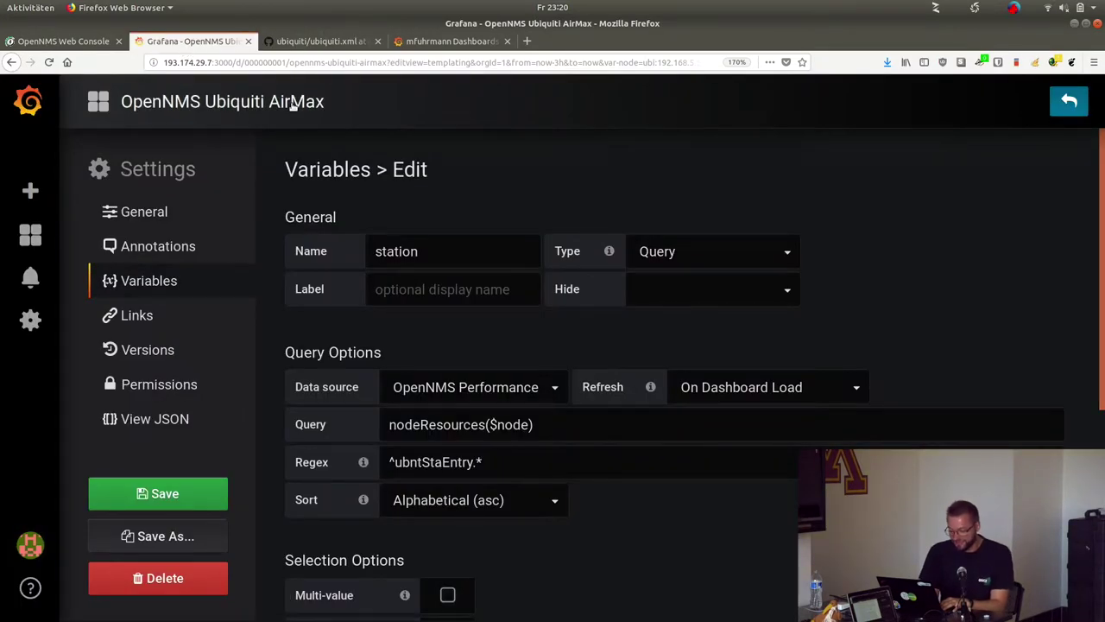
{"action": "left_click", "coordinate": [1061, 99]}
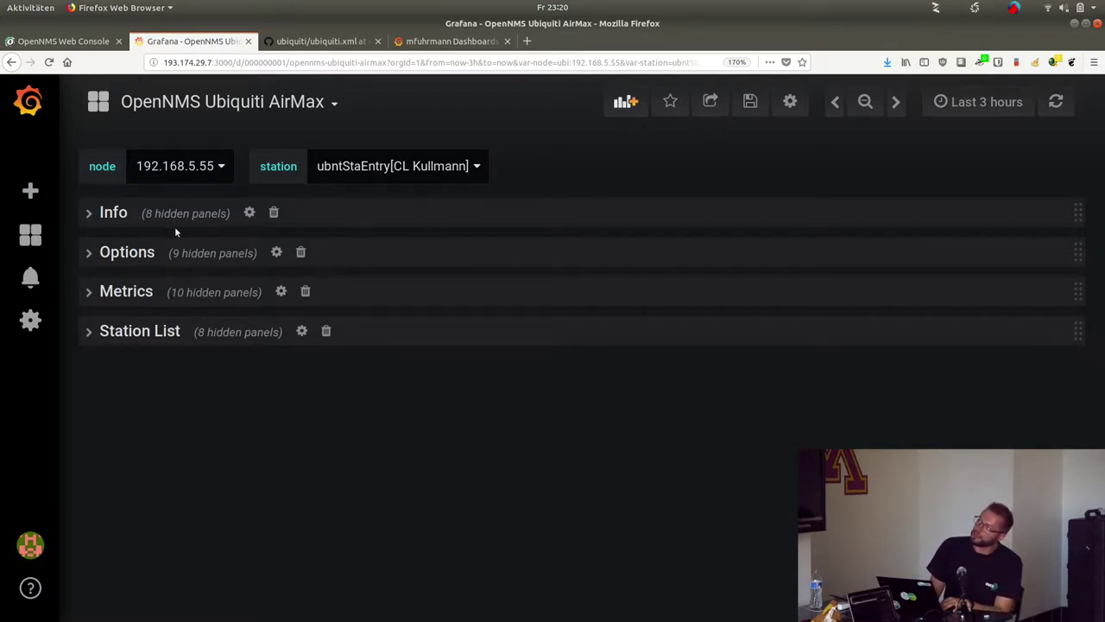
{"action": "left_click", "coordinate": [115, 213]}
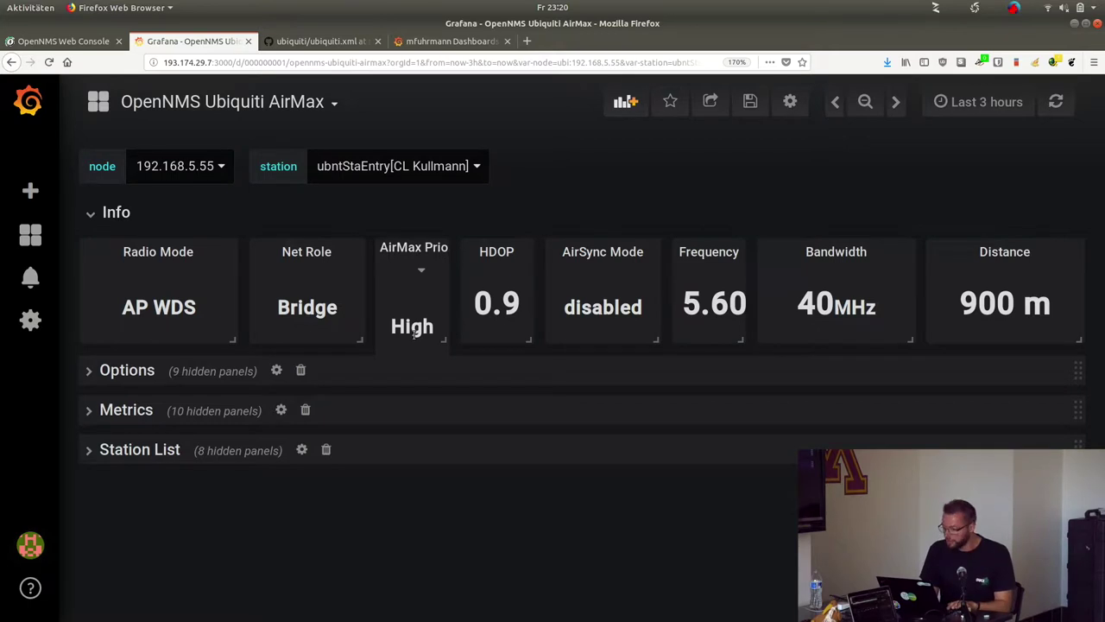
Zoom the page out and expand Options, showing AirMax, WDS and DFS active, then collapse Info.
{"action": "key", "text": "ctrl+minus"}
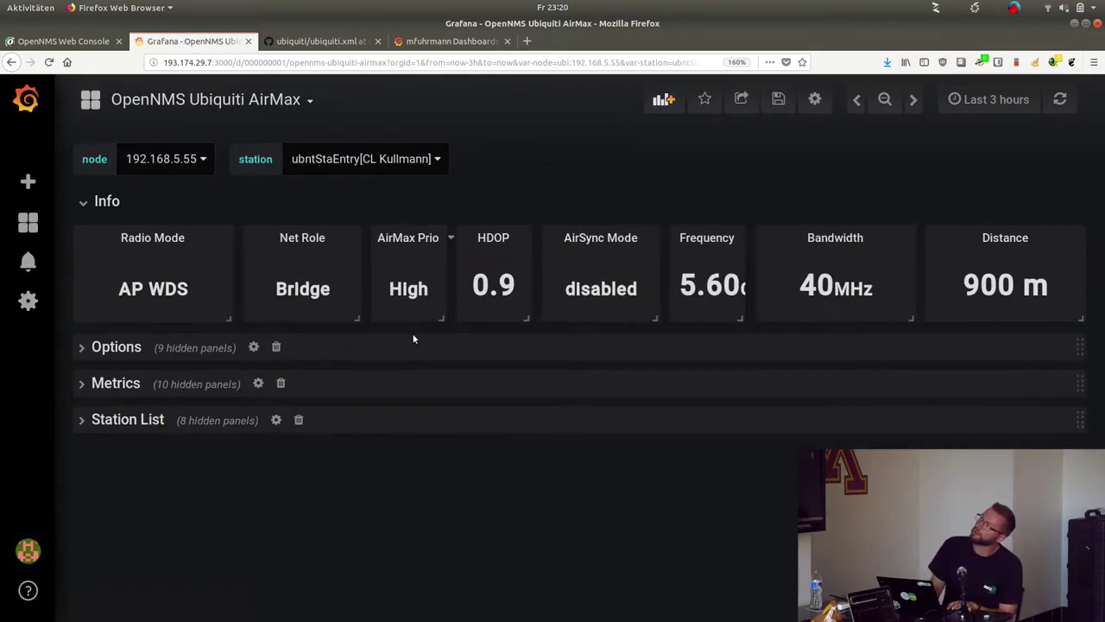
{"action": "left_click", "coordinate": [126, 348]}
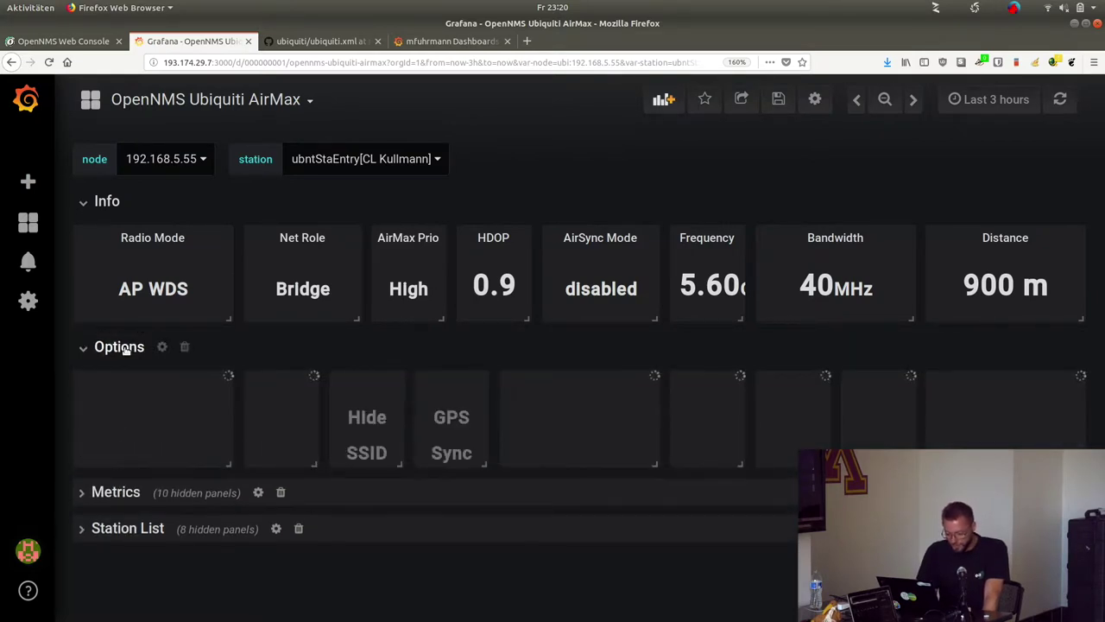
{"action": "left_click", "coordinate": [104, 202]}
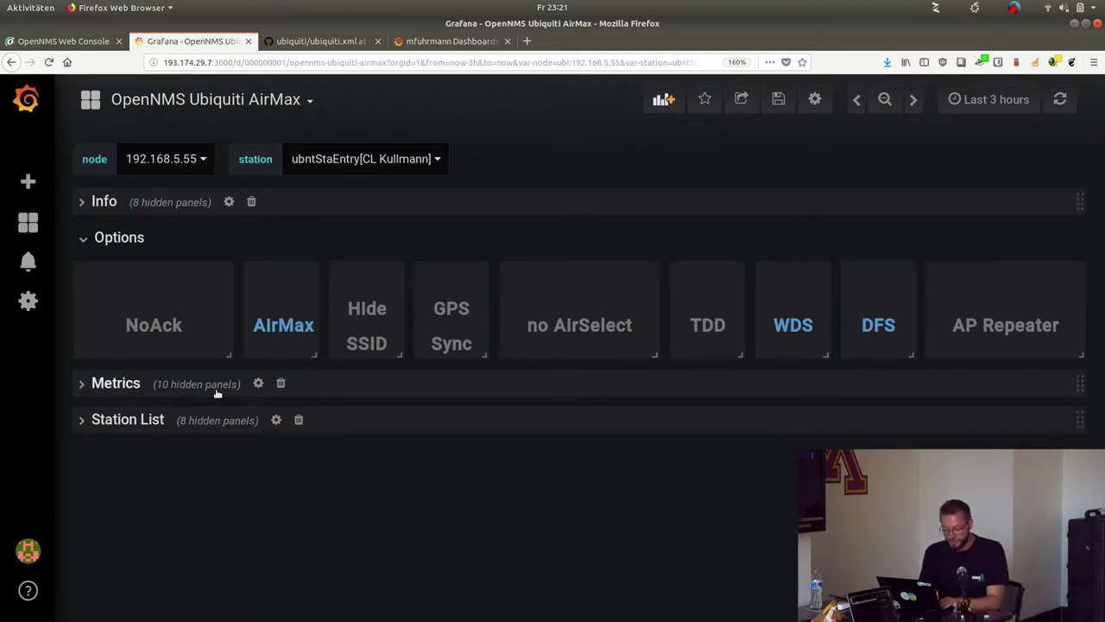
{"action": "left_click", "coordinate": [123, 382]}
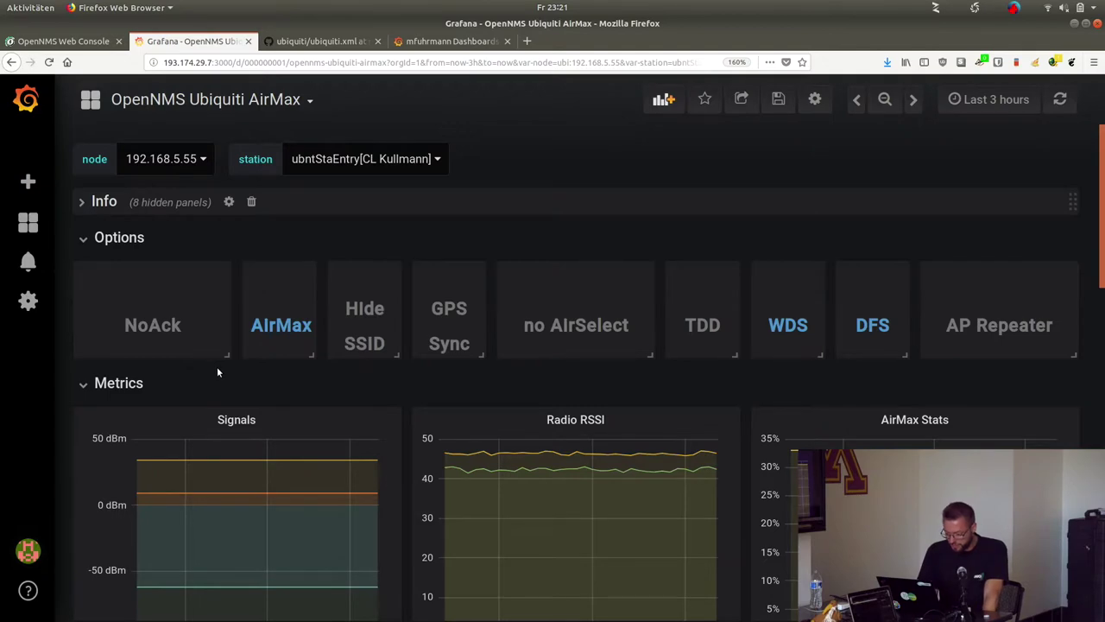
{"action": "scroll", "coordinate": [216, 367], "scroll_direction": "down", "scroll_amount": 3}
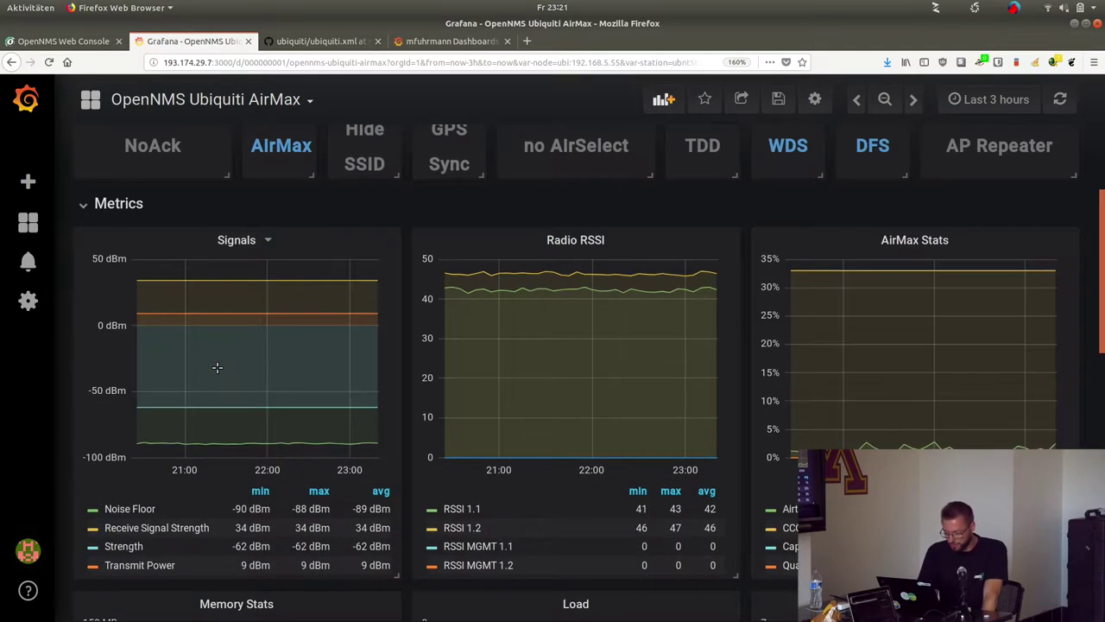
{"action": "scroll", "coordinate": [217, 367], "scroll_direction": "down", "scroll_amount": 1}
{"action": "scroll", "coordinate": [217, 367], "scroll_direction": "down", "scroll_amount": 2}
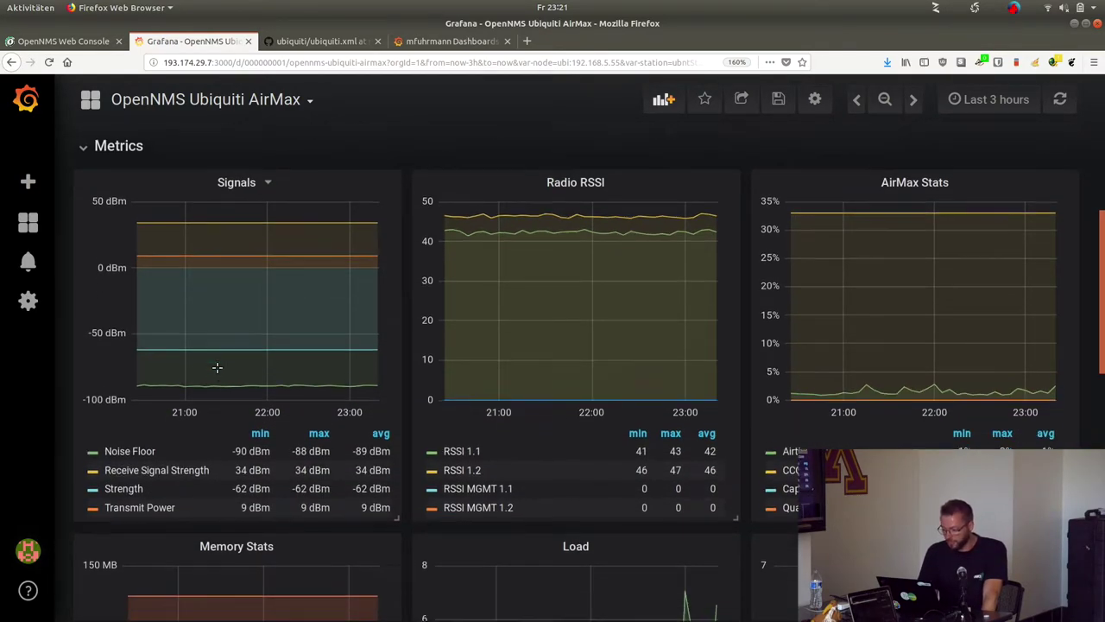
{"action": "scroll", "coordinate": [216, 368], "scroll_direction": "up", "scroll_amount": 2}
{"action": "mouse_move", "coordinate": [216, 366]}
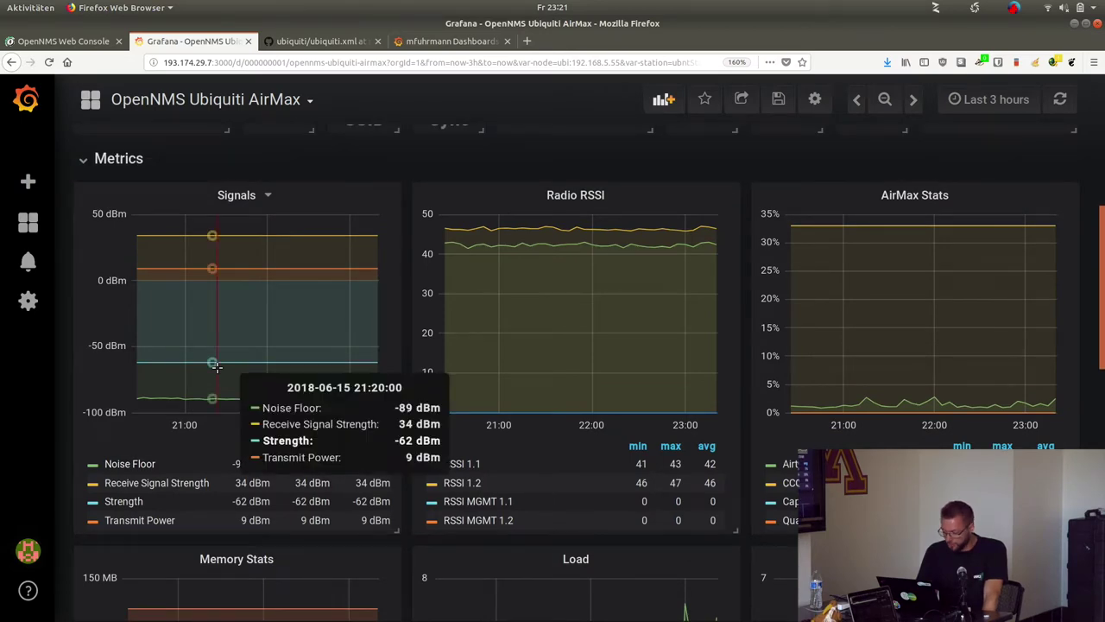
{"action": "scroll", "coordinate": [217, 368], "scroll_direction": "down", "scroll_amount": 4}
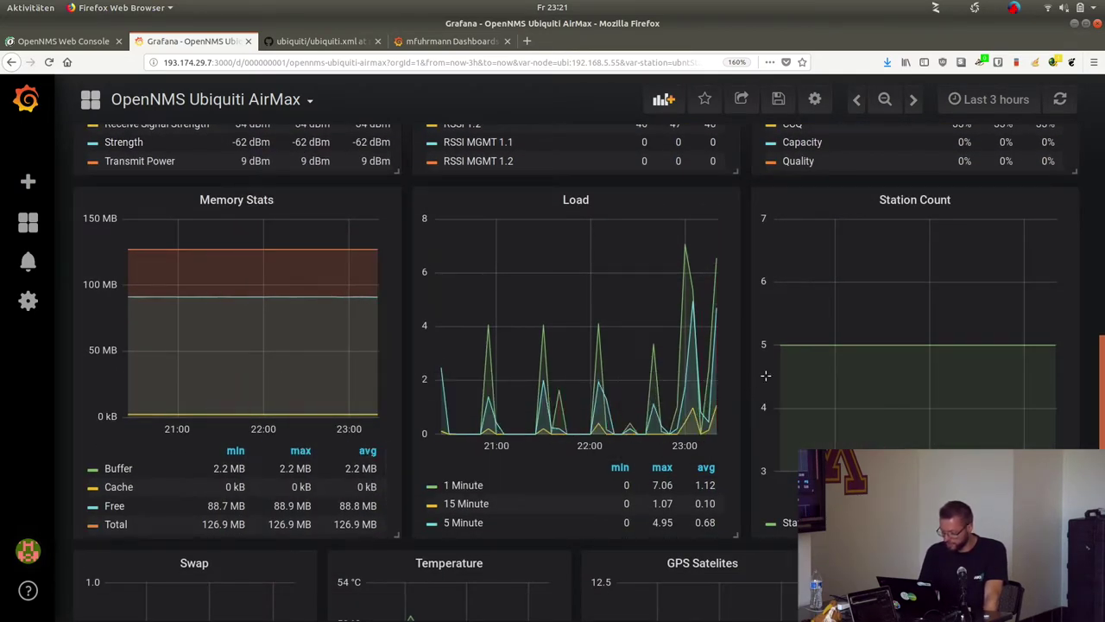
{"action": "scroll", "coordinate": [801, 370], "scroll_direction": "down", "scroll_amount": 3}
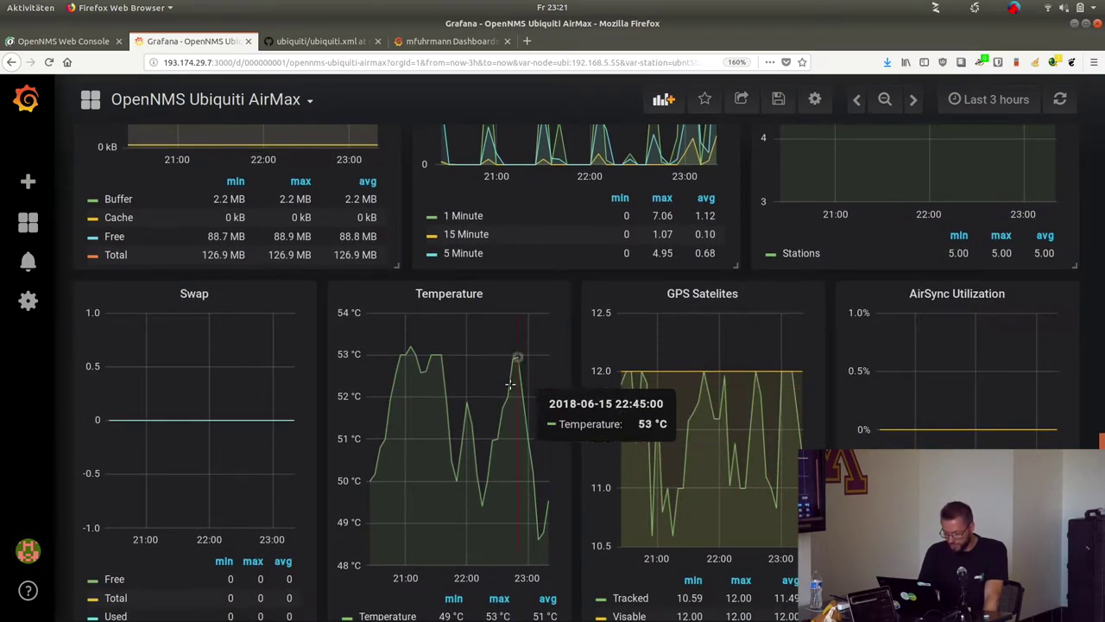
{"action": "scroll", "coordinate": [350, 351], "scroll_direction": "down", "scroll_amount": 1}
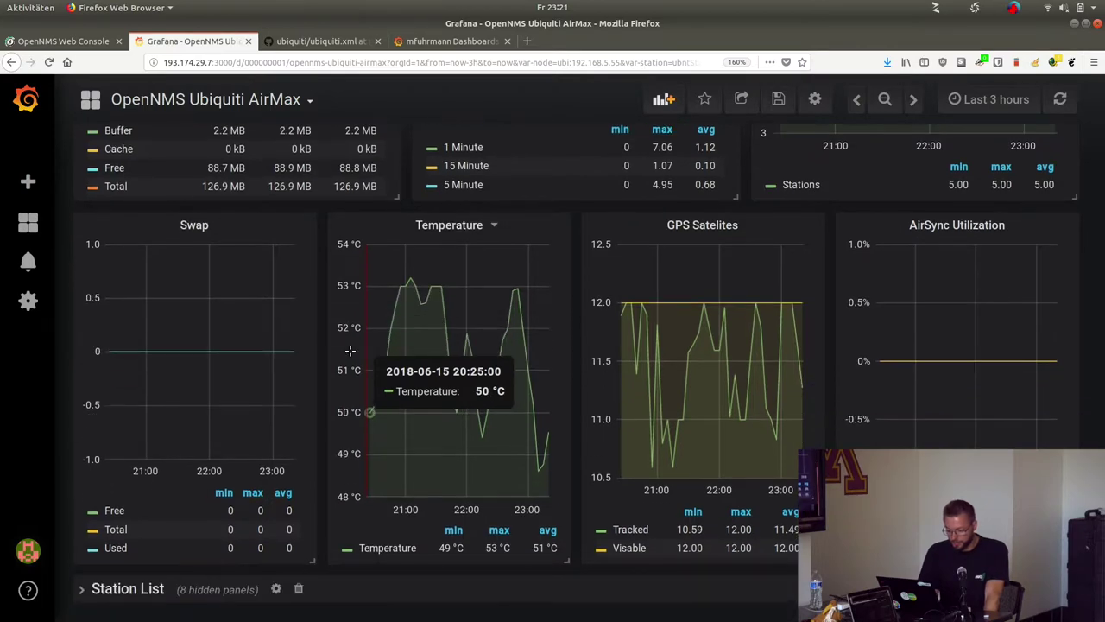
{"action": "scroll", "coordinate": [350, 351], "scroll_direction": "up", "scroll_amount": 10}
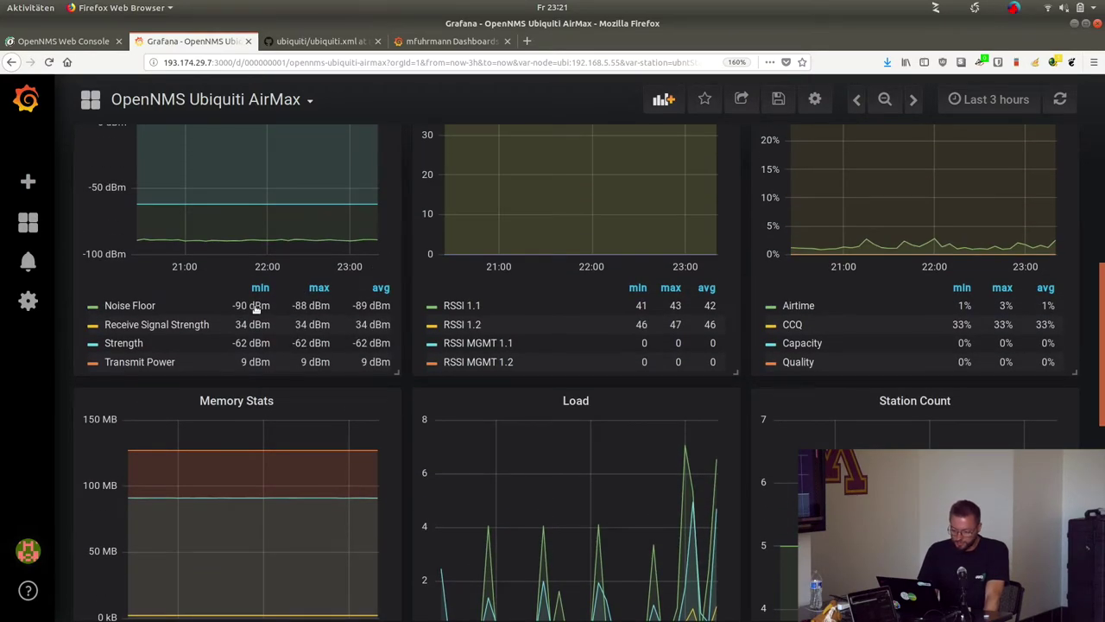
{"action": "scroll", "coordinate": [255, 309], "scroll_direction": "up", "scroll_amount": 2}
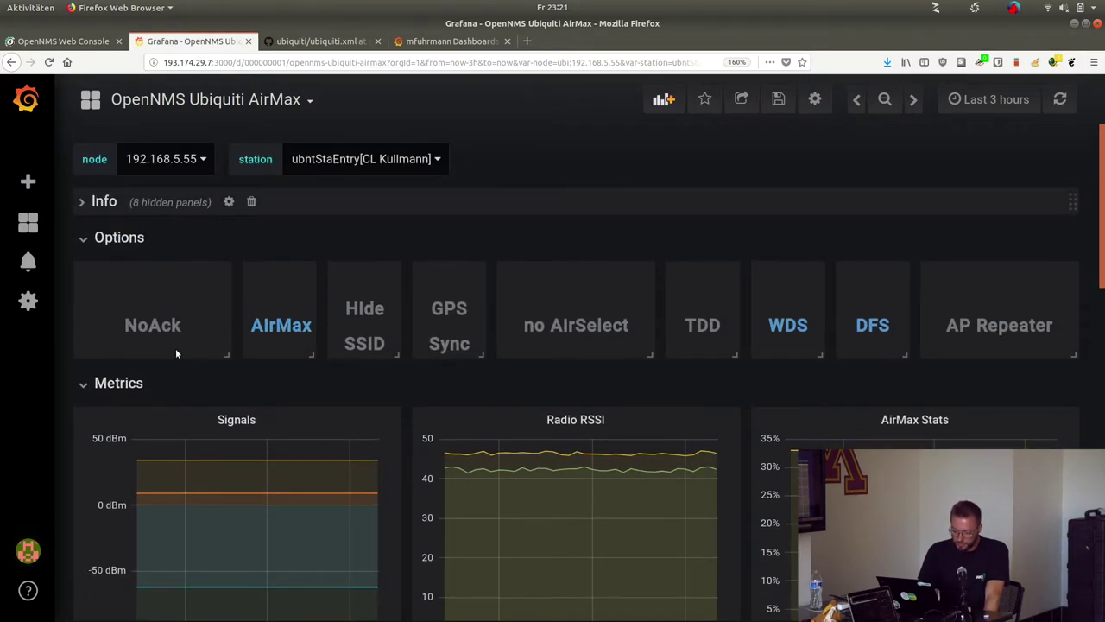
{"action": "left_click", "coordinate": [116, 382]}
Collapse Options, expand Station List, and select the first entry in the station dropdown.
{"action": "left_click", "coordinate": [127, 239]}
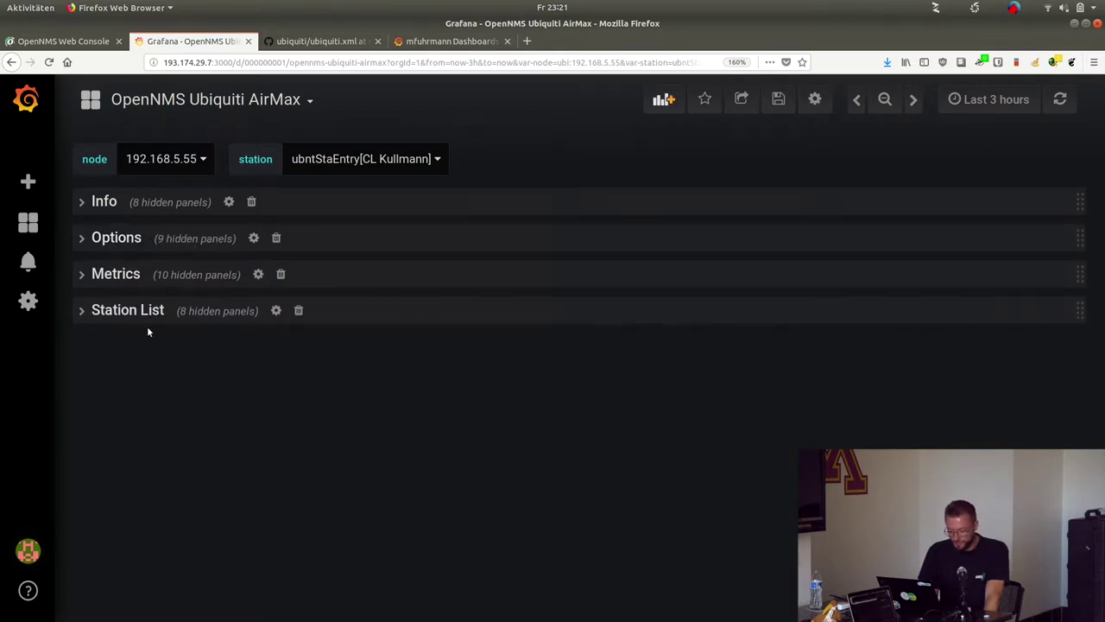
{"action": "left_click", "coordinate": [127, 311]}
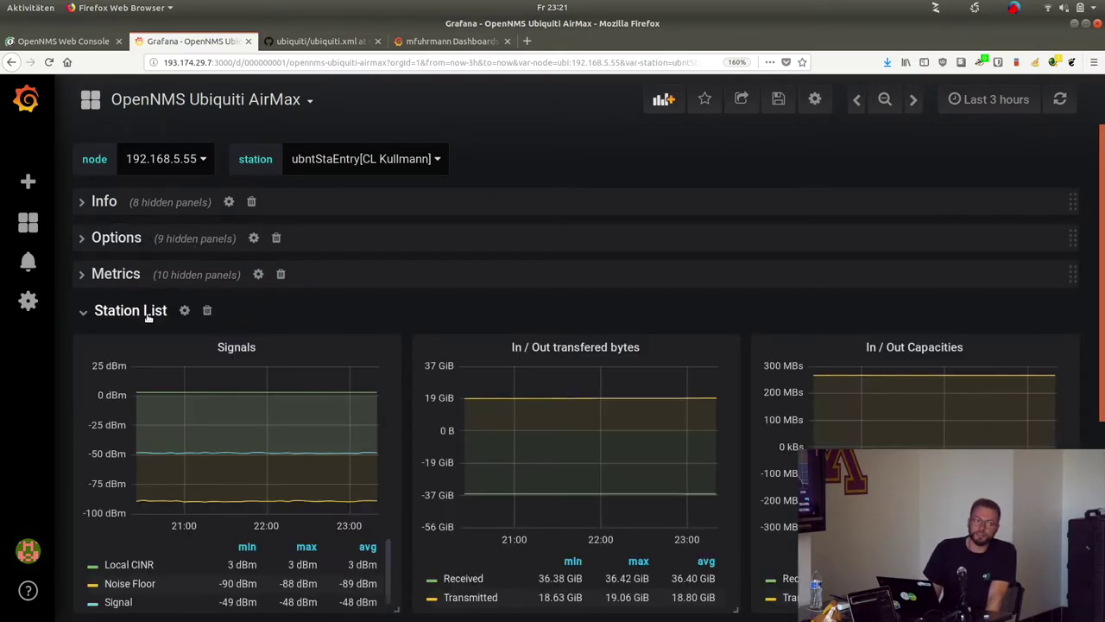
{"action": "left_click", "coordinate": [378, 159]}
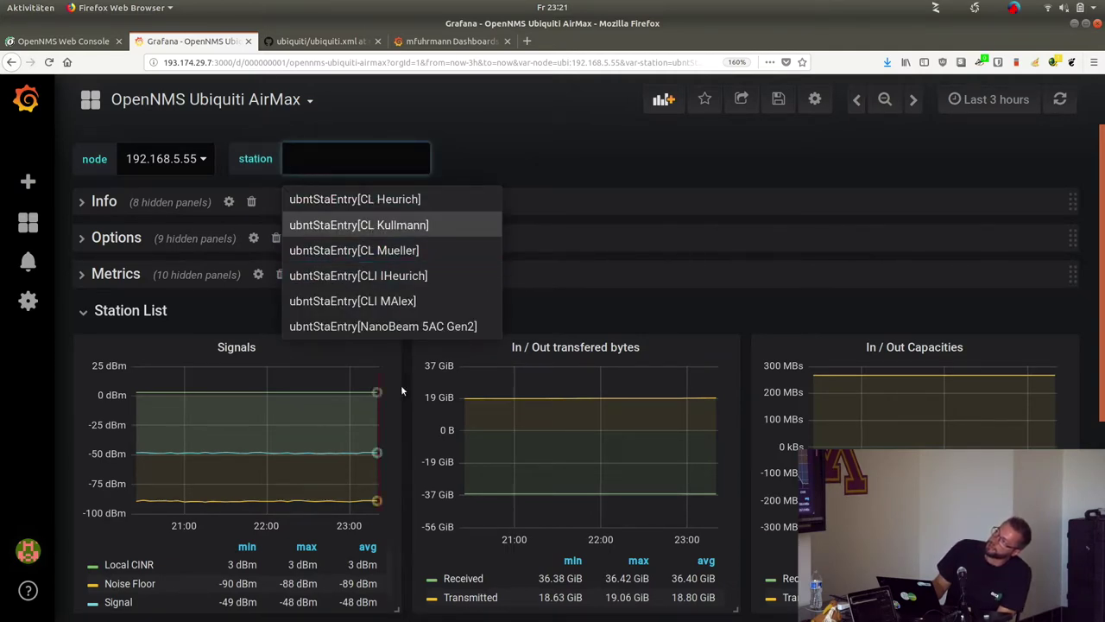
{"action": "key", "text": "Down"}
{"action": "key", "text": "Down"}
{"action": "key", "text": "Down"}
{"action": "key", "text": "Down"}
{"action": "key", "text": "Down"}
{"action": "key", "text": "Down"}
{"action": "key", "text": "Down"}
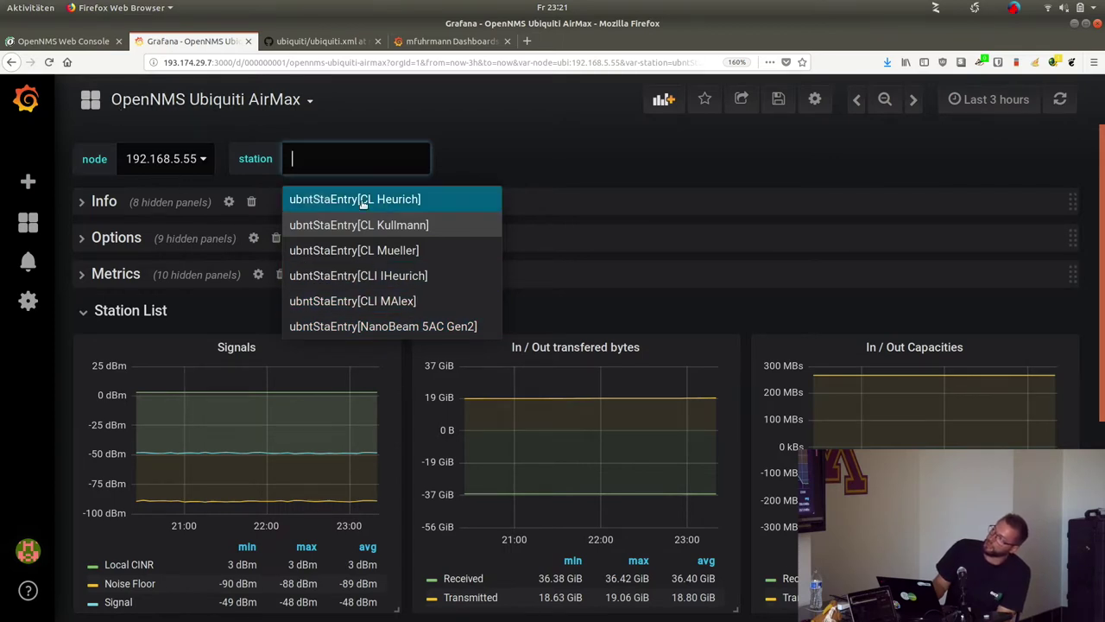
{"action": "left_click", "coordinate": [392, 201]}
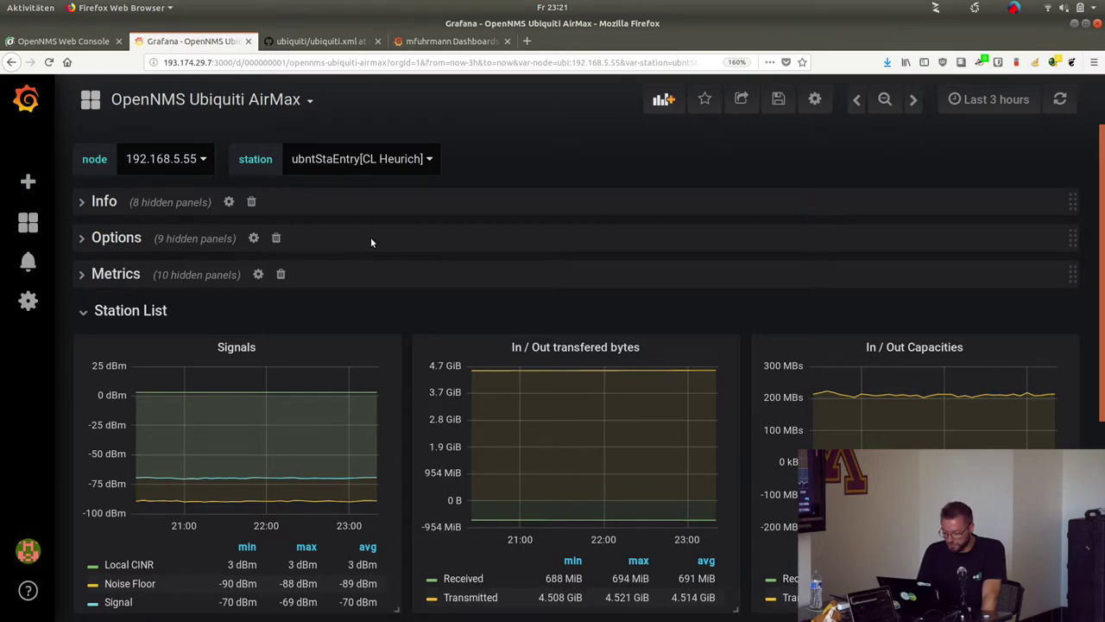
Review that station's graphs, then collapse the Station List row.
{"action": "scroll", "coordinate": [370, 242], "scroll_direction": "down", "scroll_amount": 4}
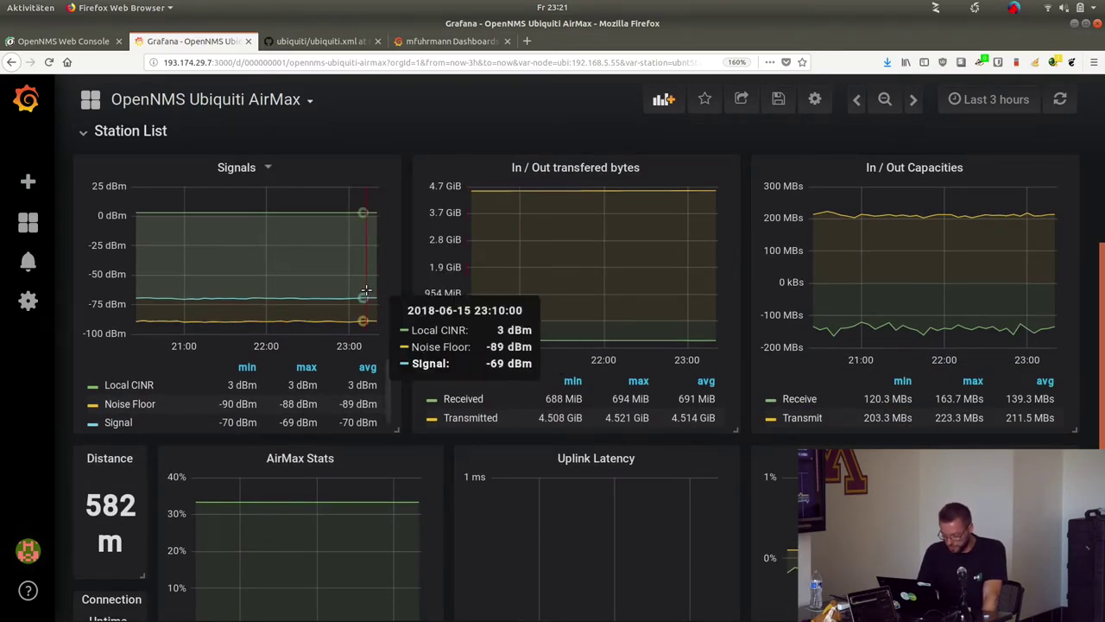
{"action": "scroll", "coordinate": [366, 291], "scroll_direction": "down", "scroll_amount": 2}
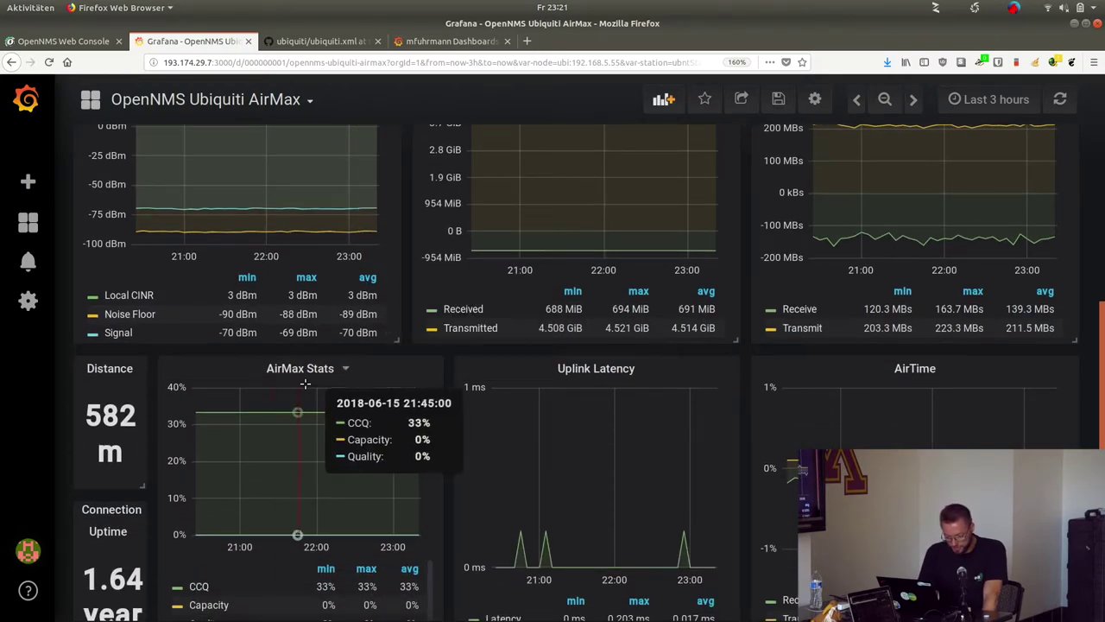
{"action": "scroll", "coordinate": [613, 493], "scroll_direction": "down", "scroll_amount": 1}
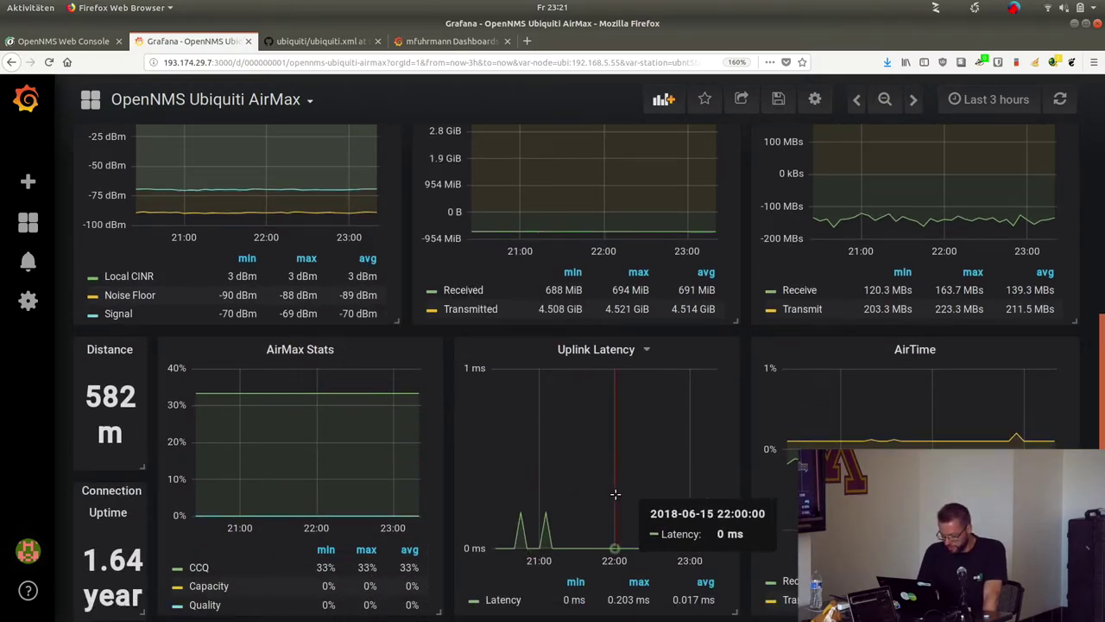
{"action": "scroll", "coordinate": [612, 493], "scroll_direction": "up", "scroll_amount": 7}
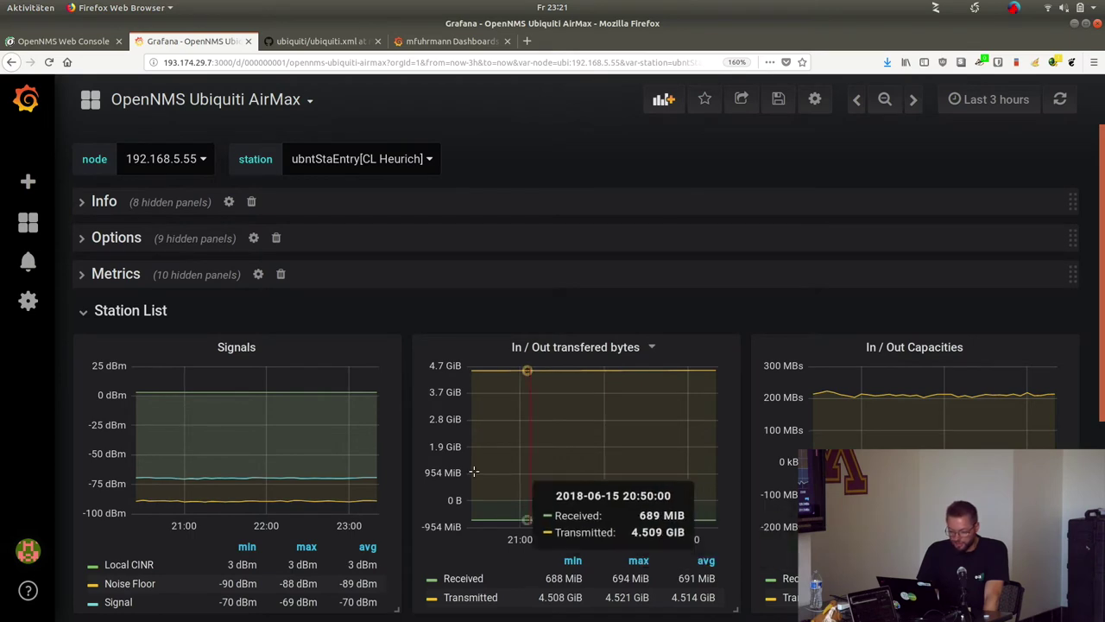
{"action": "left_click", "coordinate": [161, 312]}
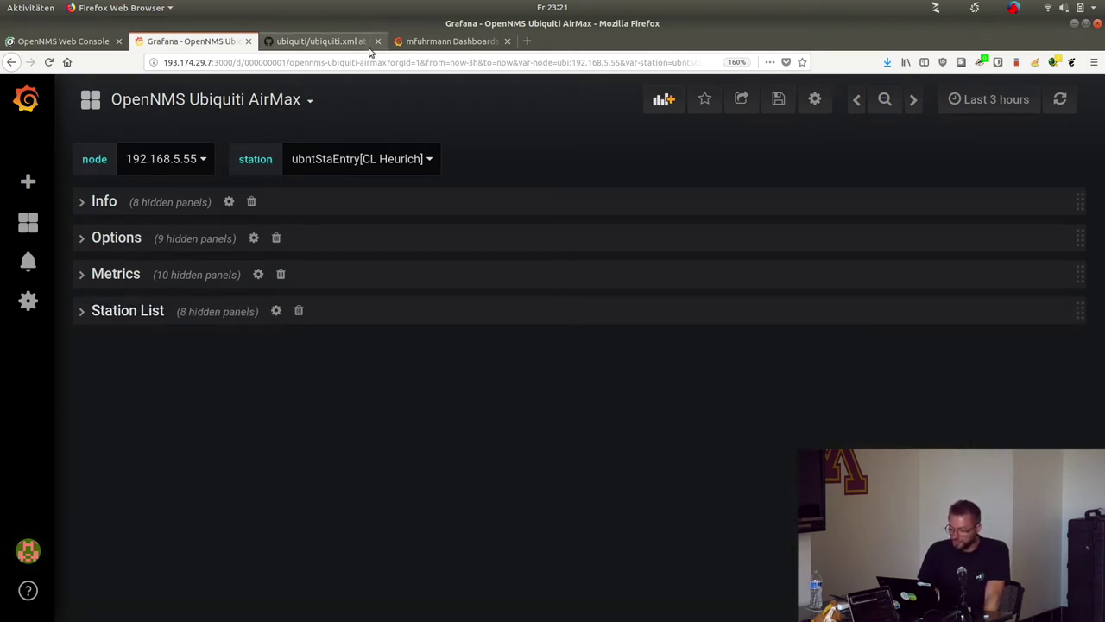
Open the published OpenNMS Ubiquiti AirMax dashboard (ID 6498) from My Dashboards on Grafana Labs.
{"action": "left_click", "coordinate": [448, 41]}
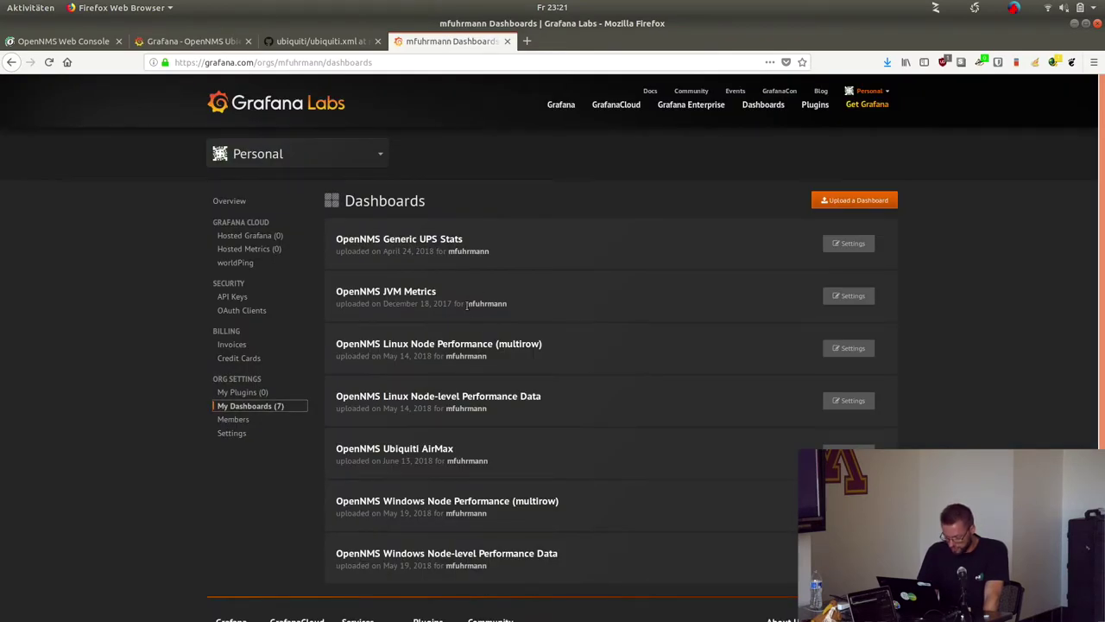
{"action": "left_click", "coordinate": [439, 450]}
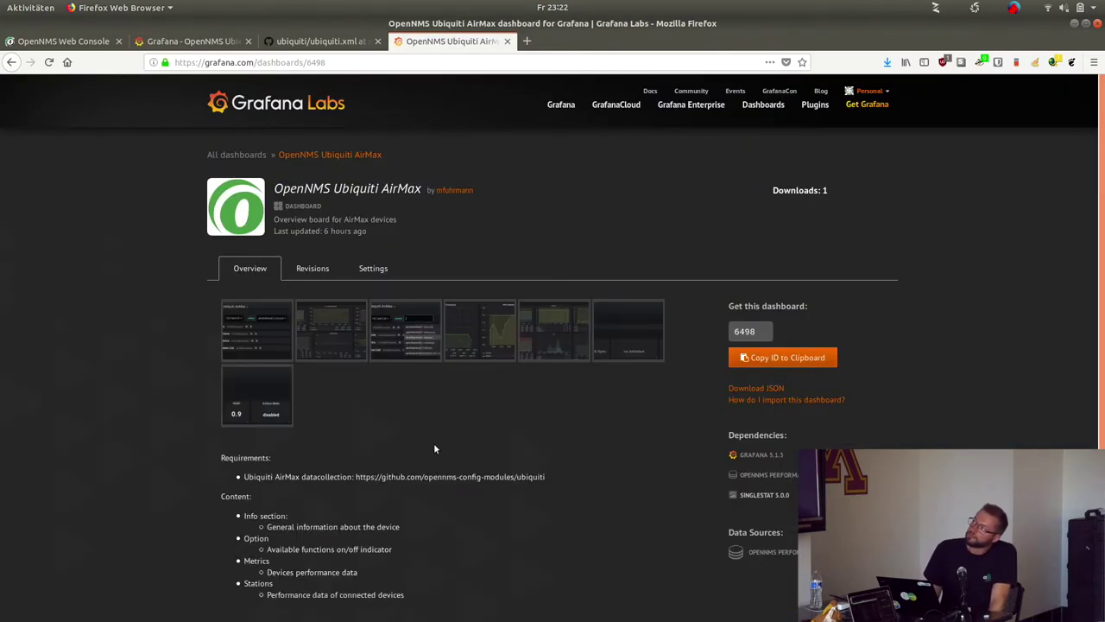